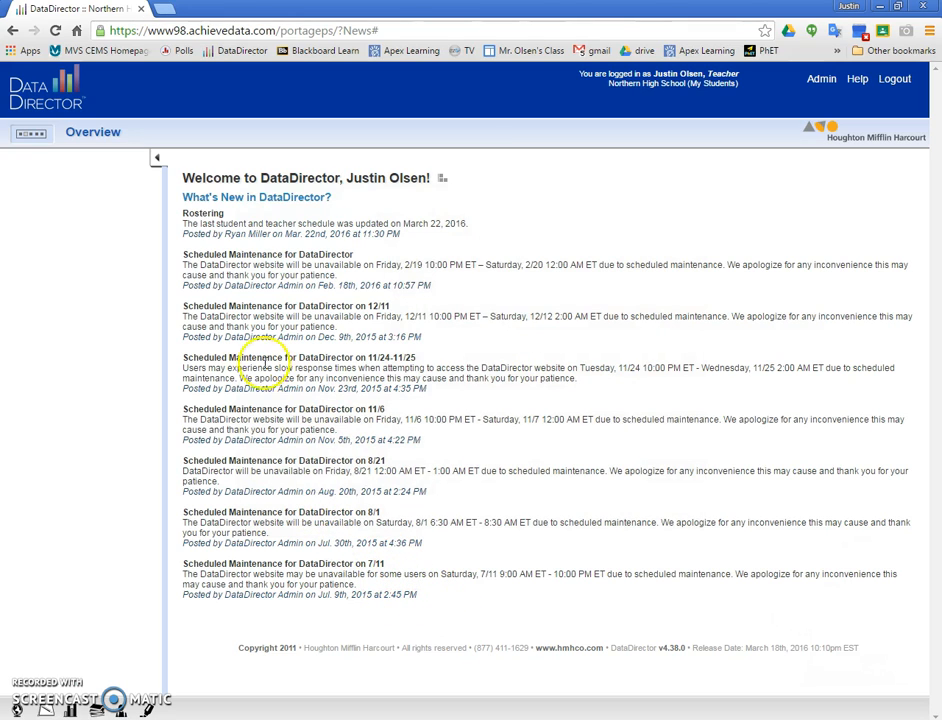
# - Go to the Assessments area and enter 4072 as the assessment ID to search for
pyautogui.click(30, 133)
pyautogui.click(331, 180)
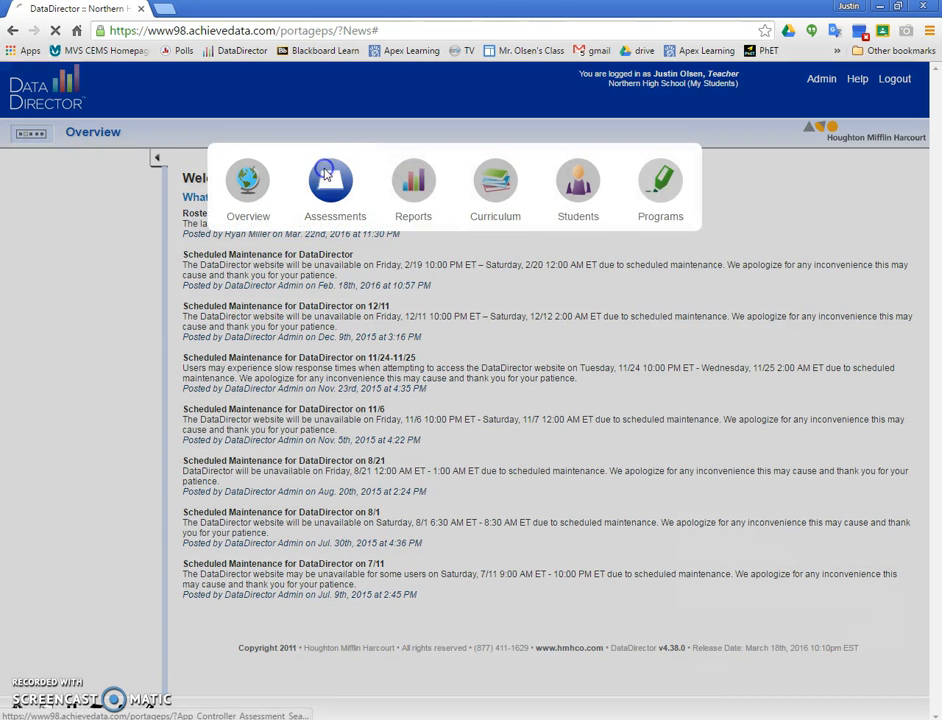
pyautogui.click(377, 270)
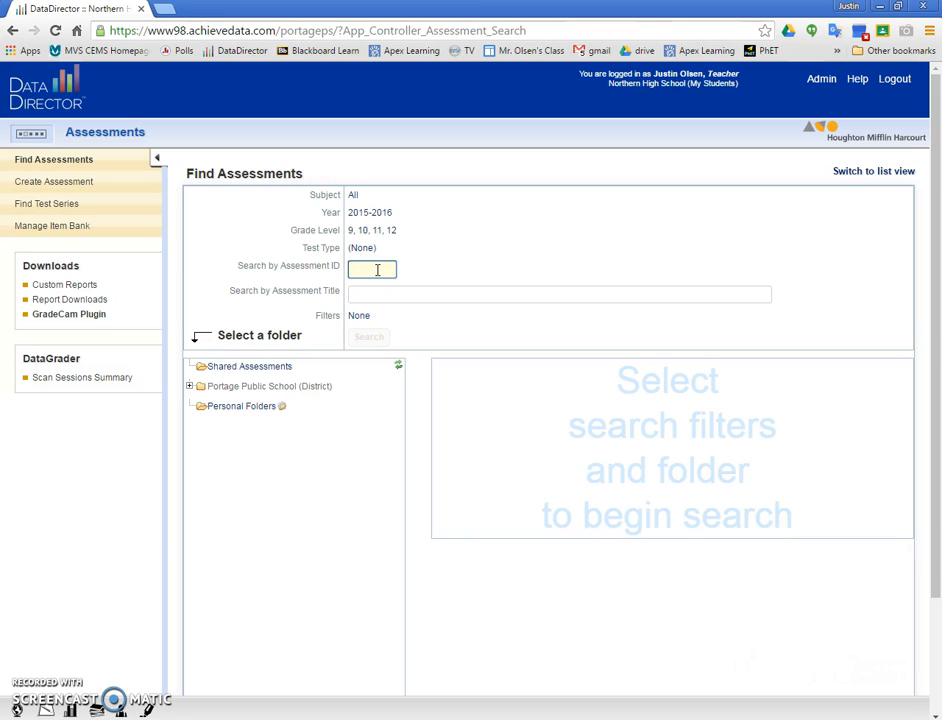
pyautogui.click(360, 293)
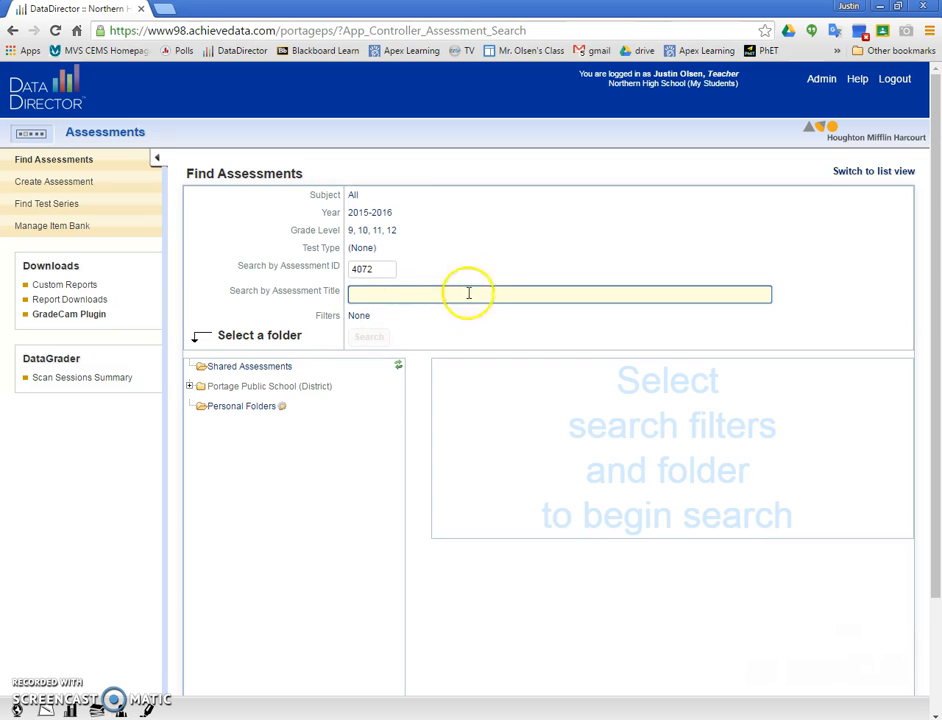
# - Set the year filter to All and open Mock Assesment from the personal folders
pyautogui.click(388, 214)
pyautogui.click(369, 262)
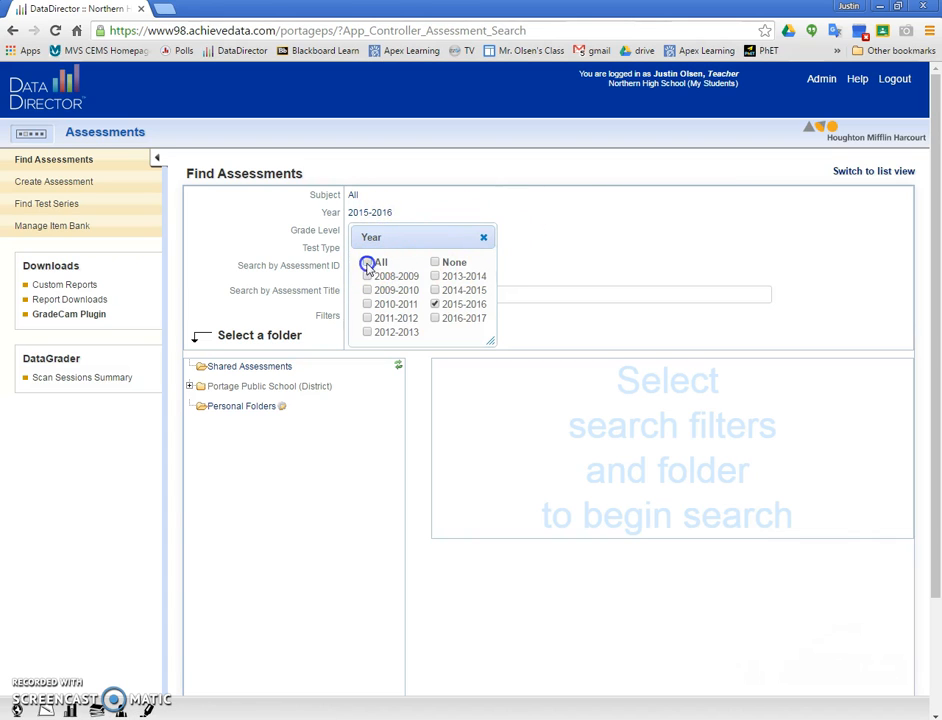
pyautogui.click(515, 230)
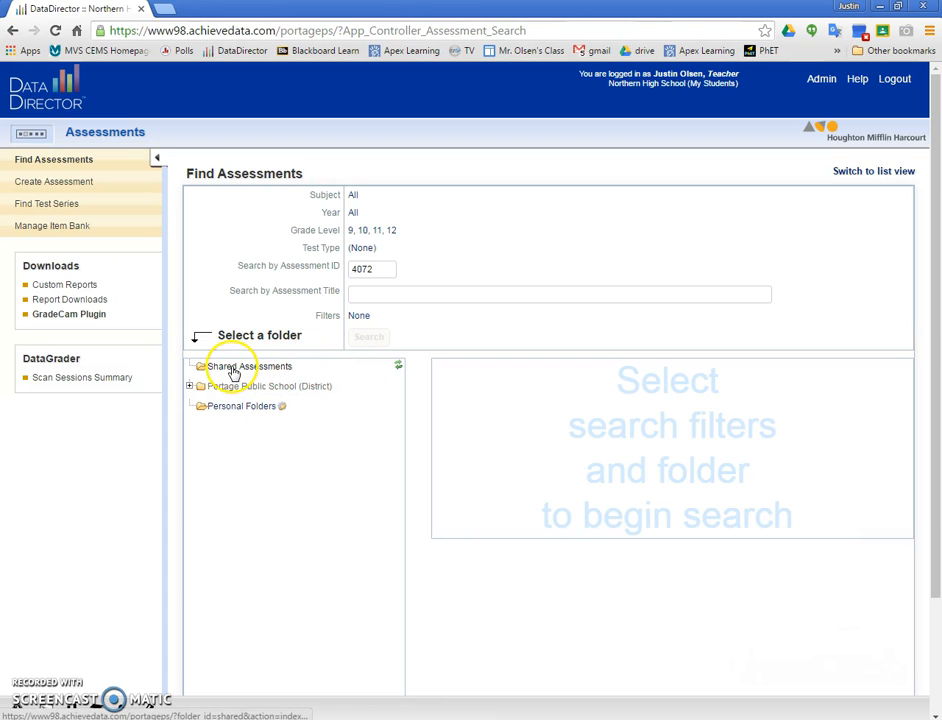
pyautogui.click(244, 406)
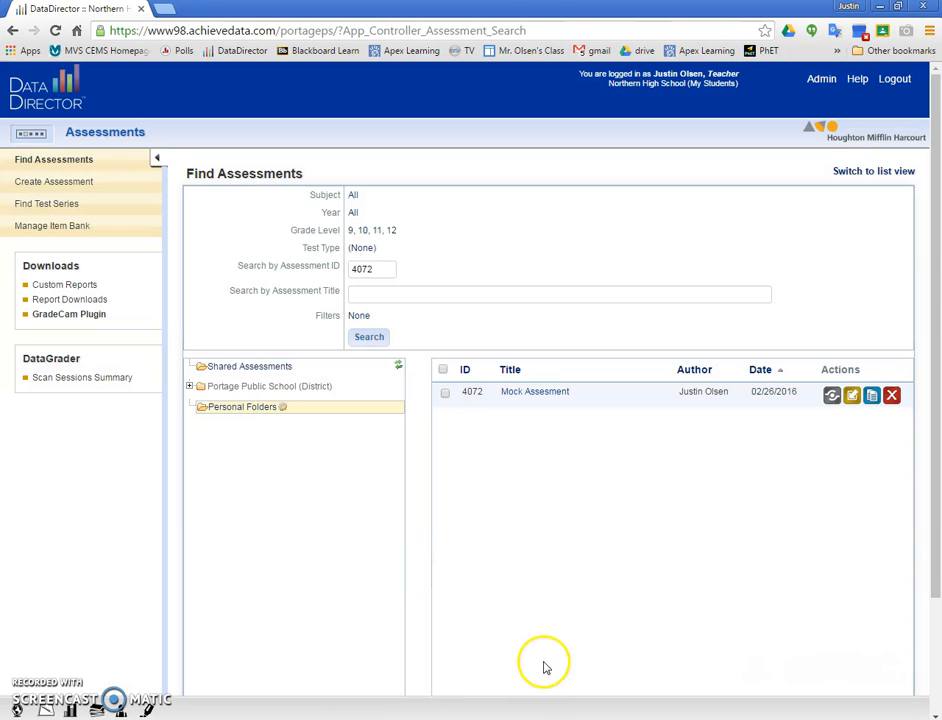
pyautogui.click(520, 394)
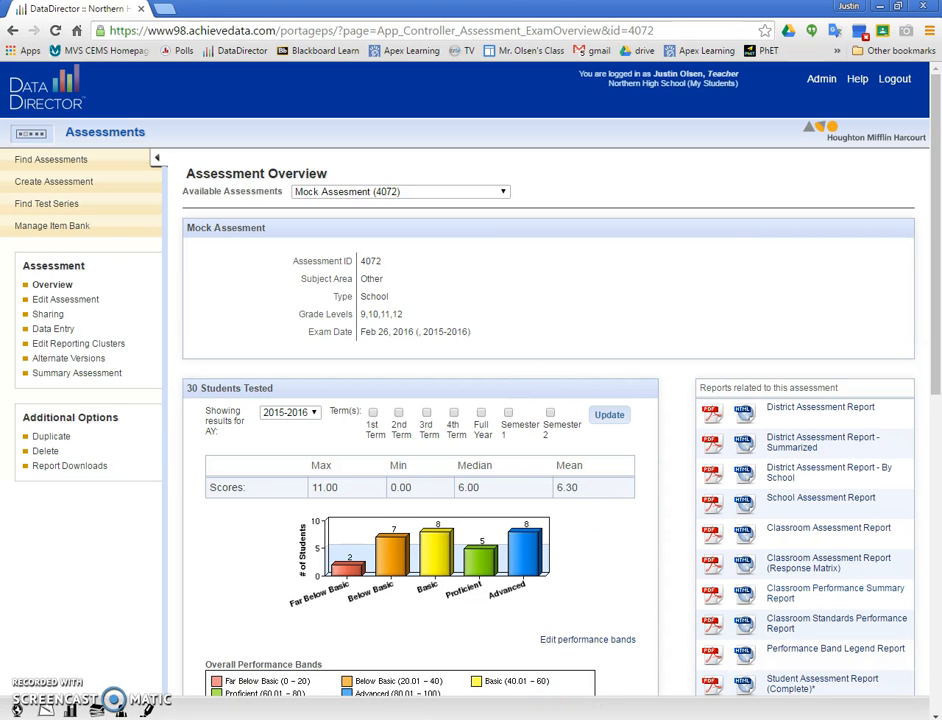
# - In the assessment's reporting clusters, start a new performance band titled ABCDE for the Overall Assessment cluster
pyautogui.scroll(-1, 361, 550)
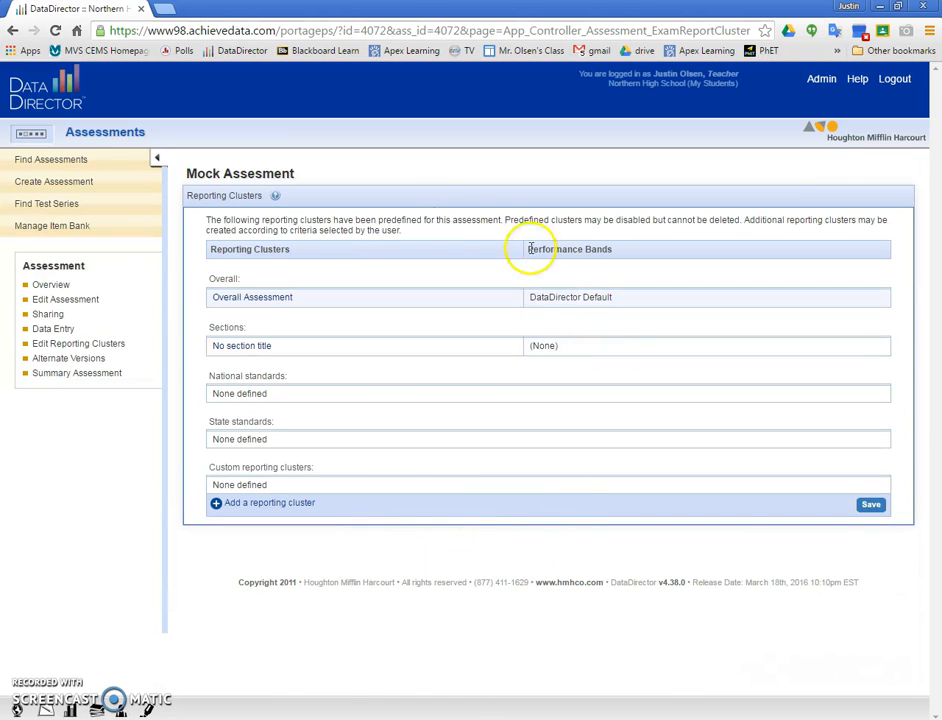
pyautogui.click(252, 300)
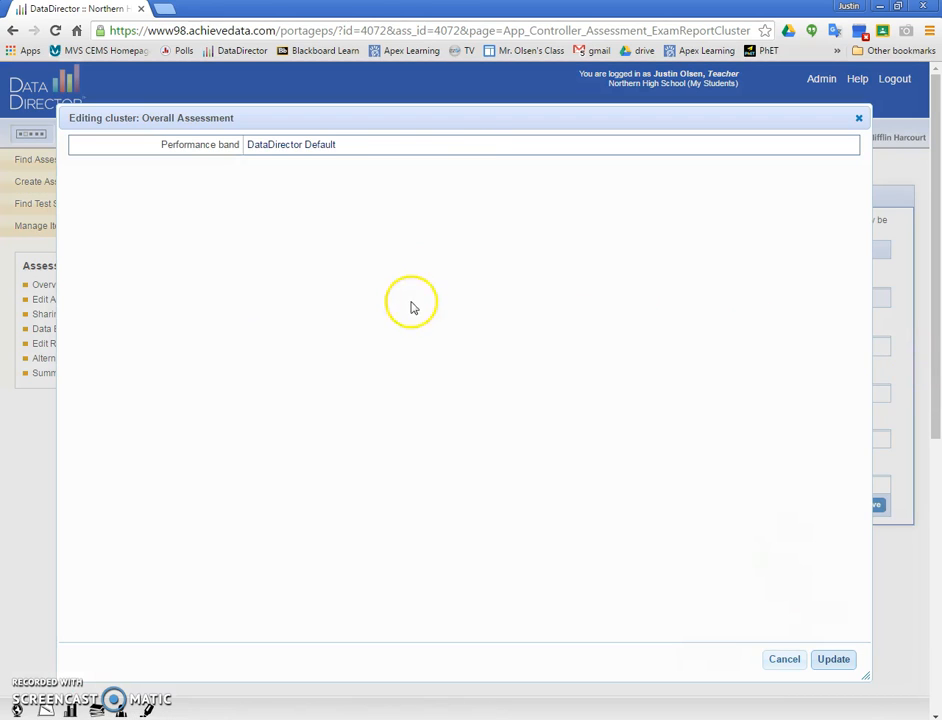
pyautogui.click(289, 149)
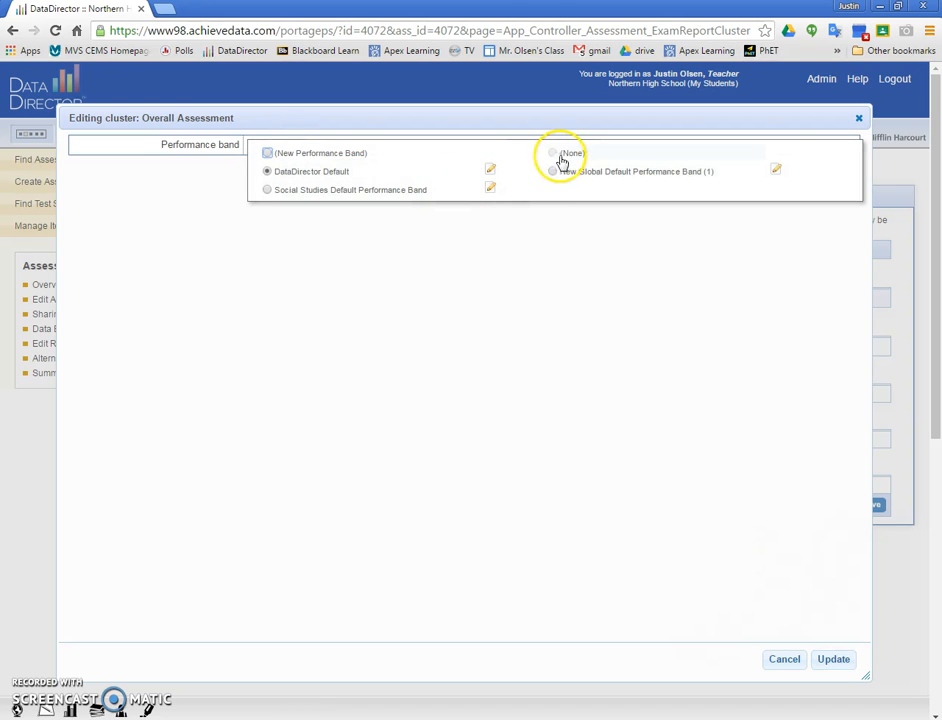
pyautogui.click(267, 154)
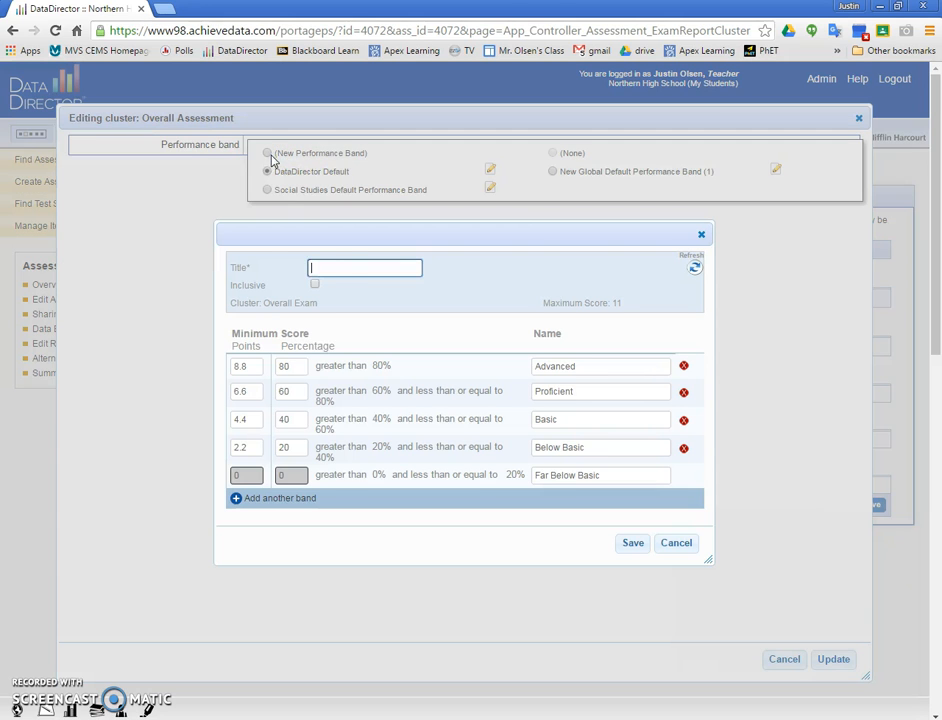
pyautogui.click(334, 267)
pyautogui.write('ABCDE')
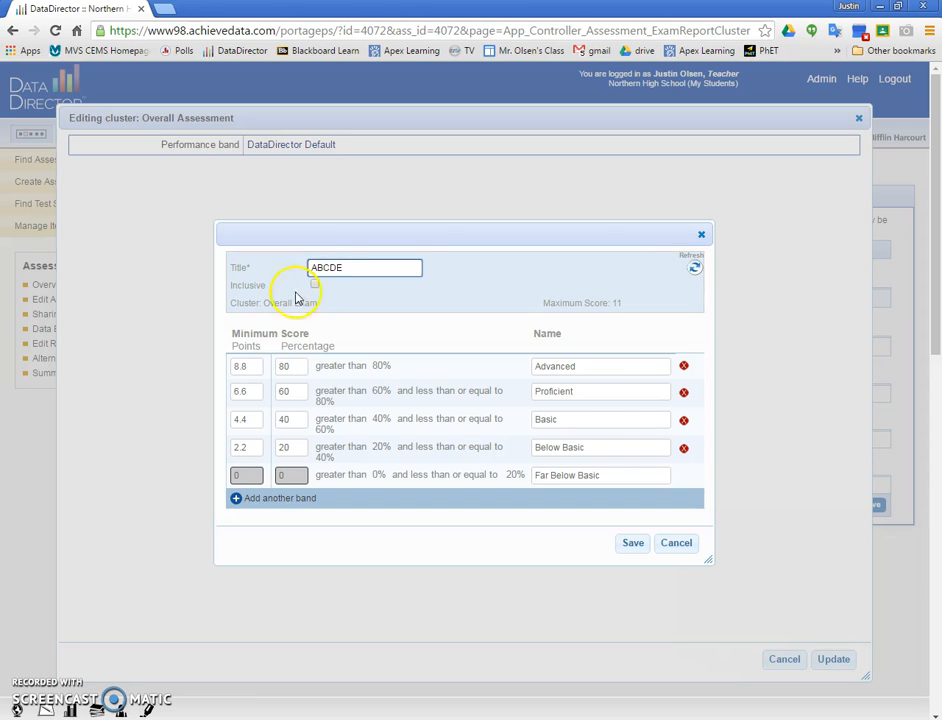
# - Set the highest band to a 90% minimum named A and the second to an 80% minimum named B
pyautogui.click(283, 368)
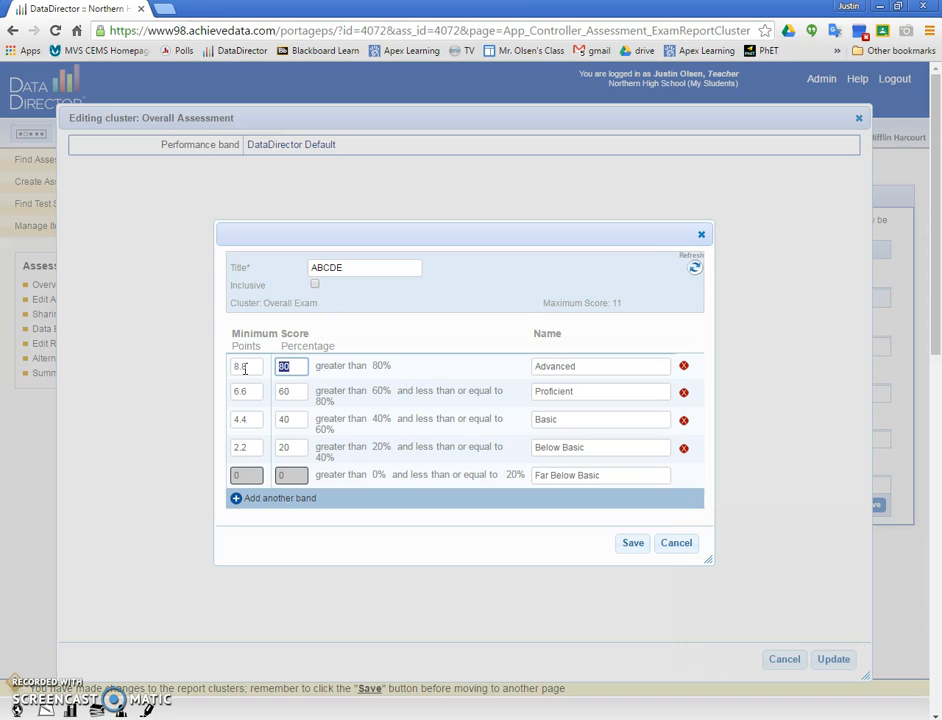
pyautogui.click(284, 393)
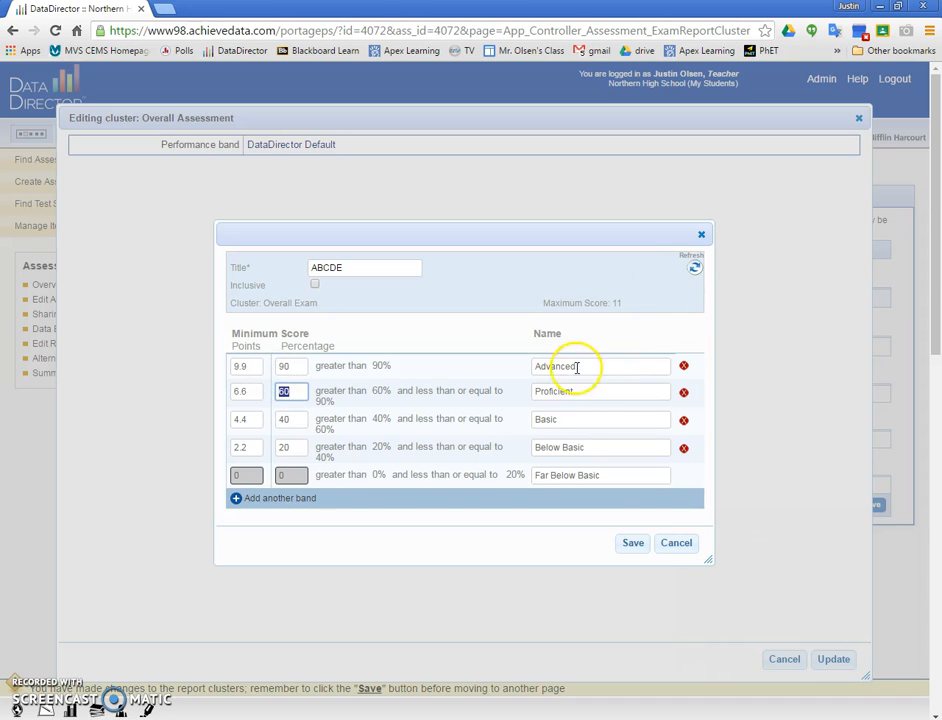
pyautogui.moveTo(580, 368); pyautogui.dragTo(559, 376)
pyautogui.press('BackSpace')
pyautogui.click(284, 392)
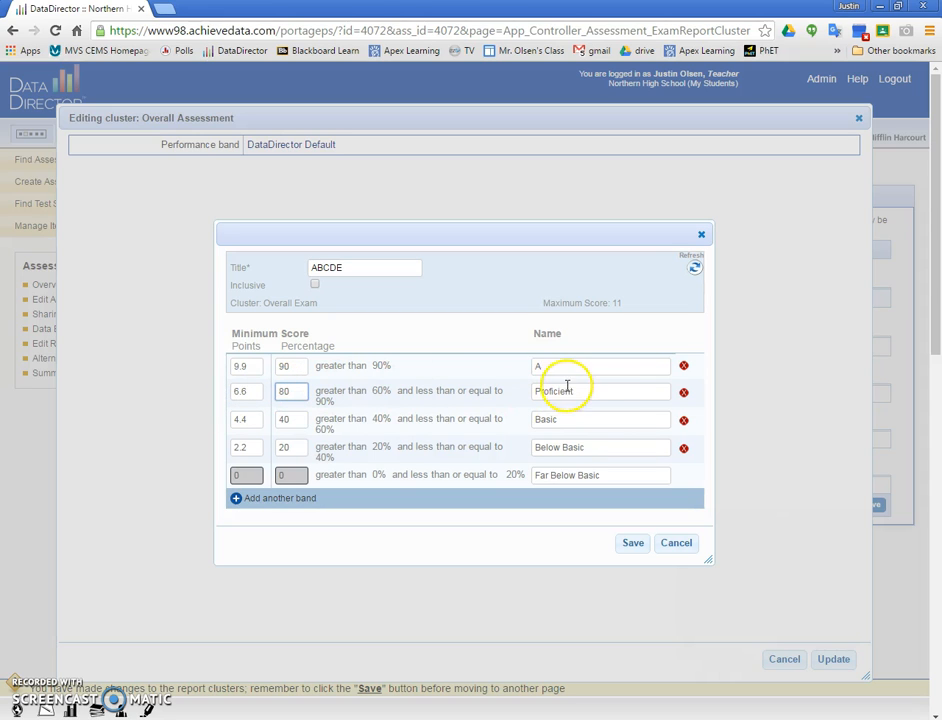
pyautogui.moveTo(568, 391); pyautogui.dragTo(517, 389)
pyautogui.write('B')
# - Set the third band to a 70% minimum named C and the fourth to a 60% minimum named D
pyautogui.click(298, 424)
pyautogui.write('70')
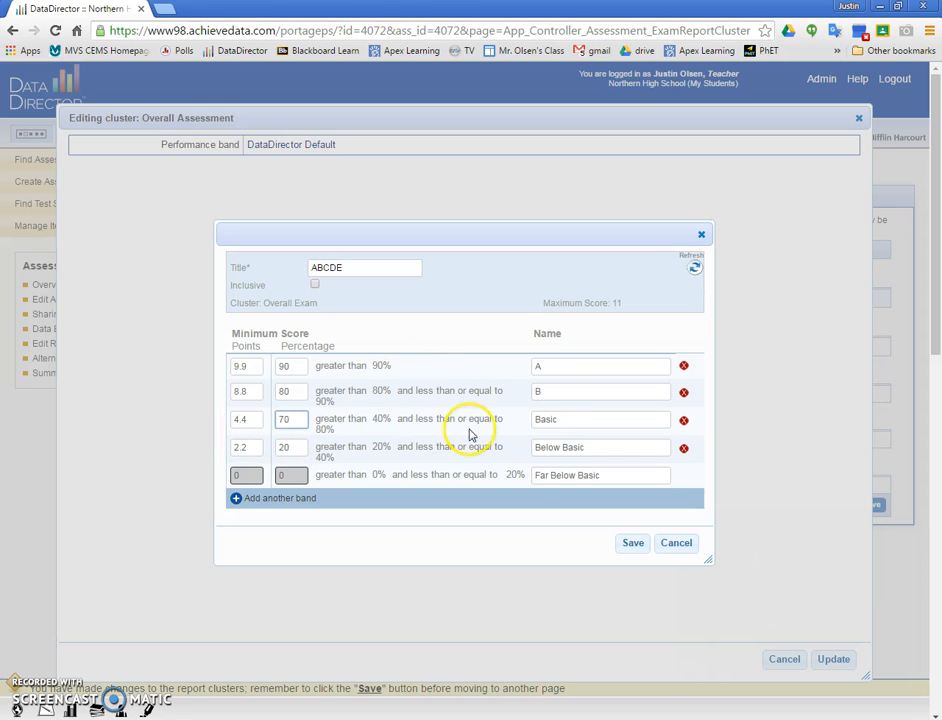
pyautogui.moveTo(560, 419); pyautogui.dragTo(478, 419)
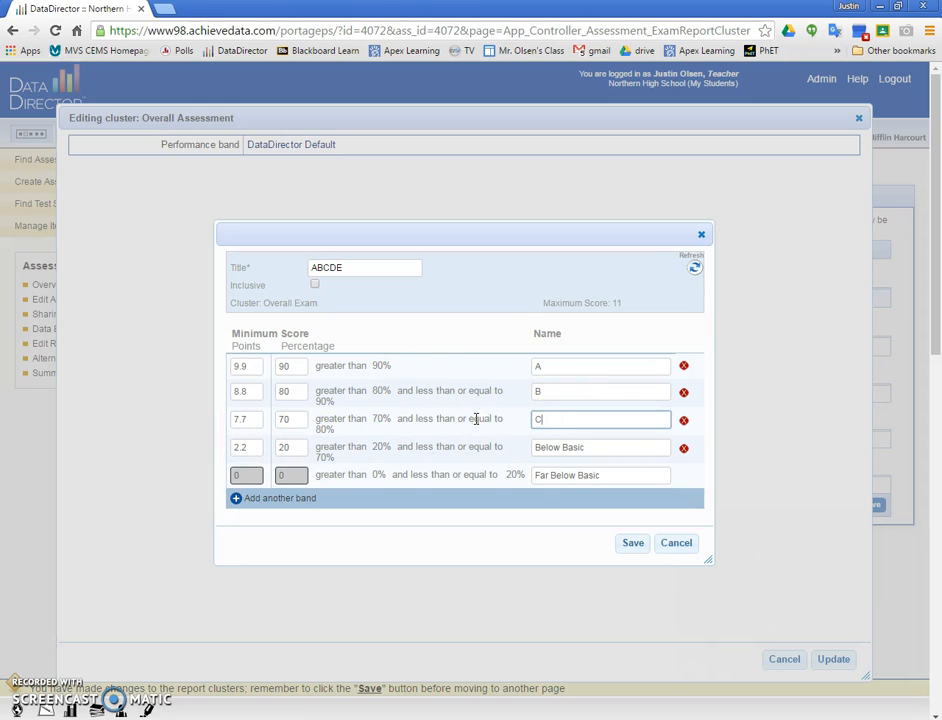
pyautogui.click(286, 447)
pyautogui.write('60')
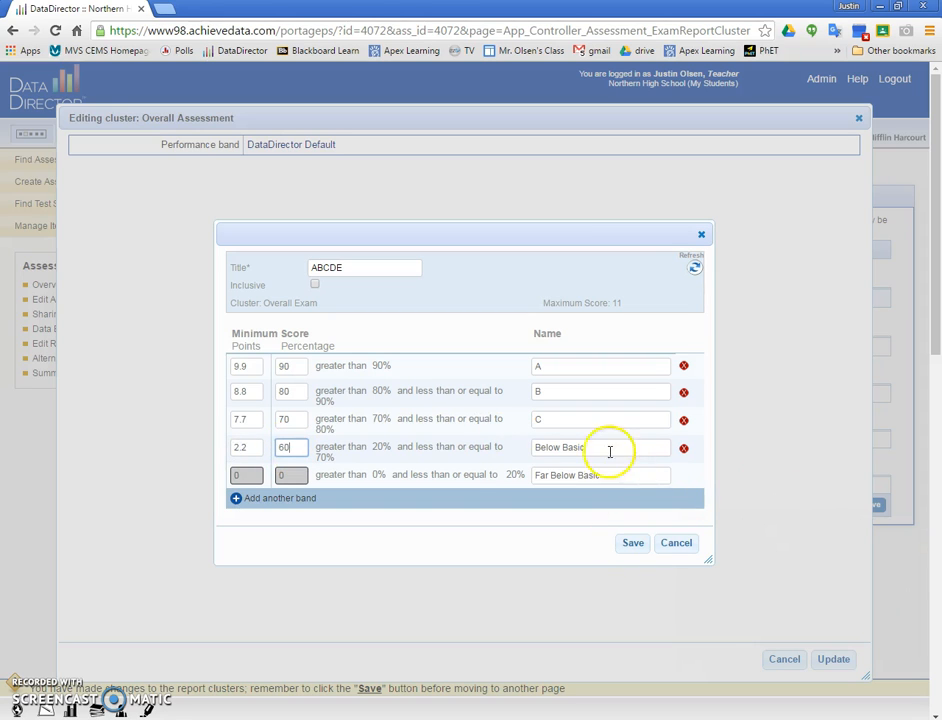
pyautogui.moveTo(610, 448); pyautogui.dragTo(467, 449)
pyautogui.write('D')
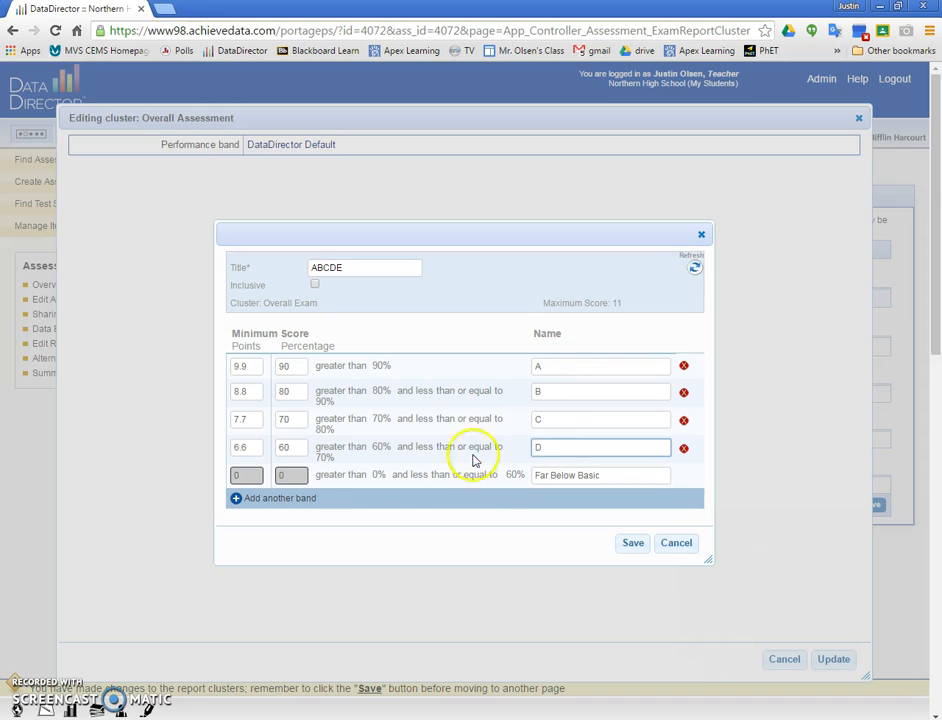
# - Name the lowest band E and make the band ranges inclusive
pyautogui.click(565, 473)
pyautogui.moveTo(600, 474); pyautogui.dragTo(475, 476)
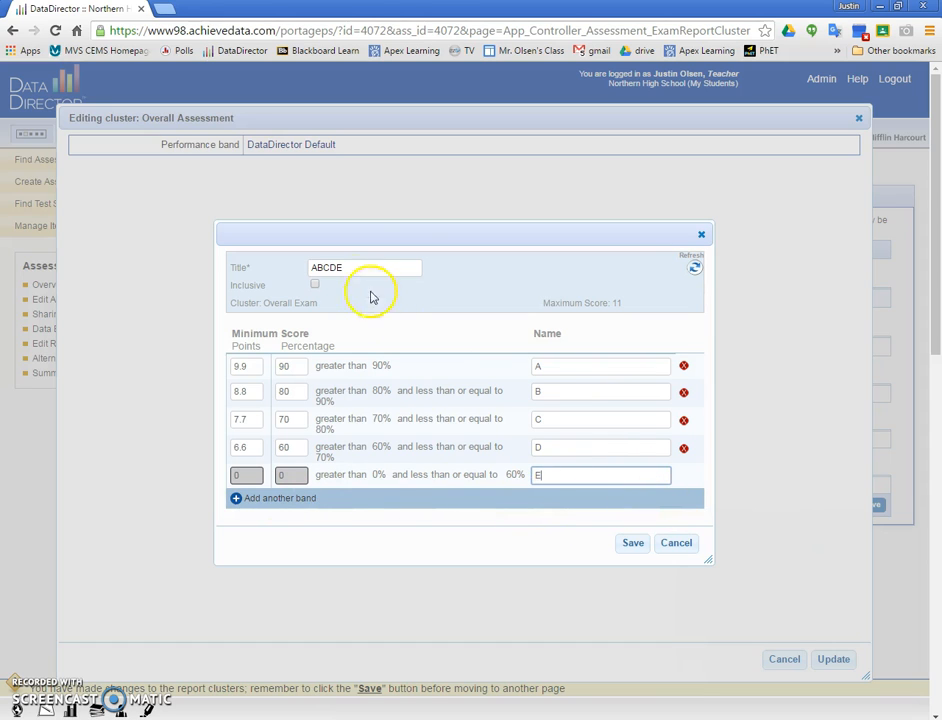
pyautogui.click(316, 285)
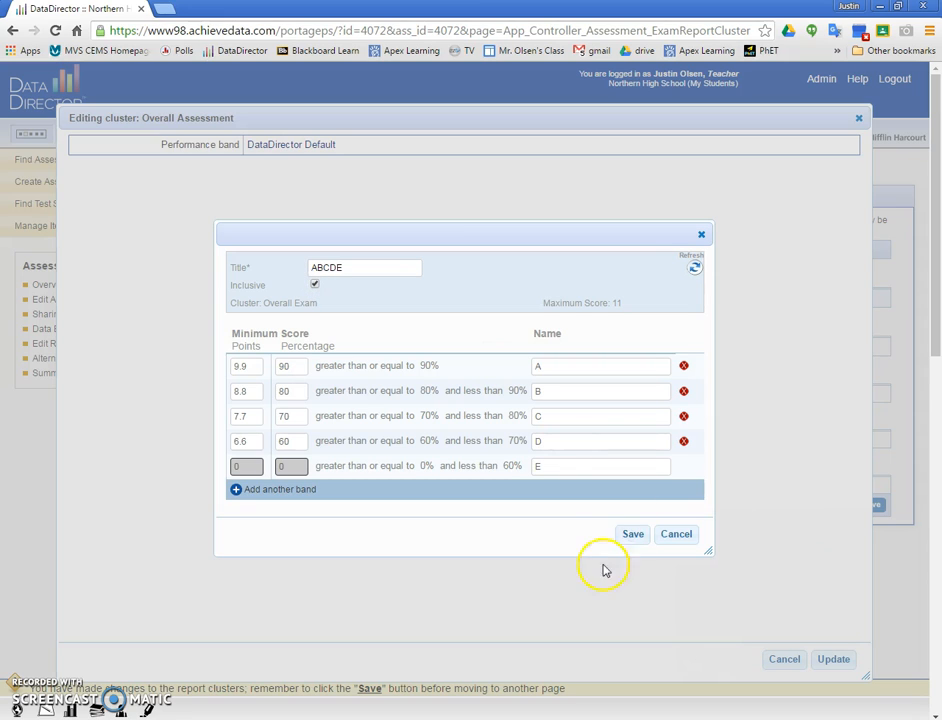
# - Save the new performance band and apply it to the Overall Assessment cluster, saving the reporting clusters
pyautogui.click(632, 536)
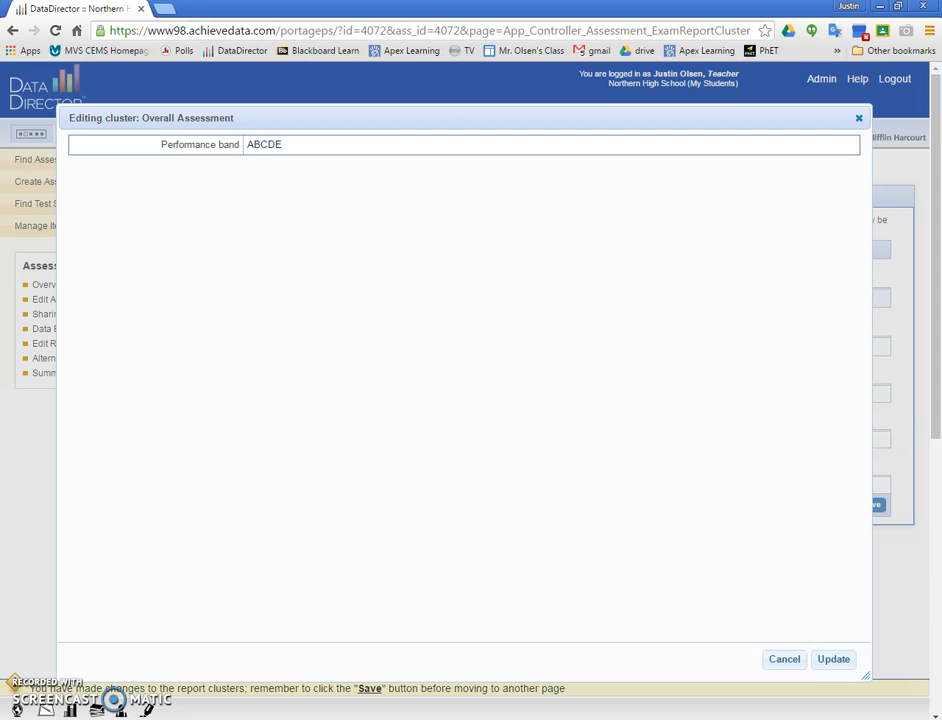
pyautogui.click(833, 660)
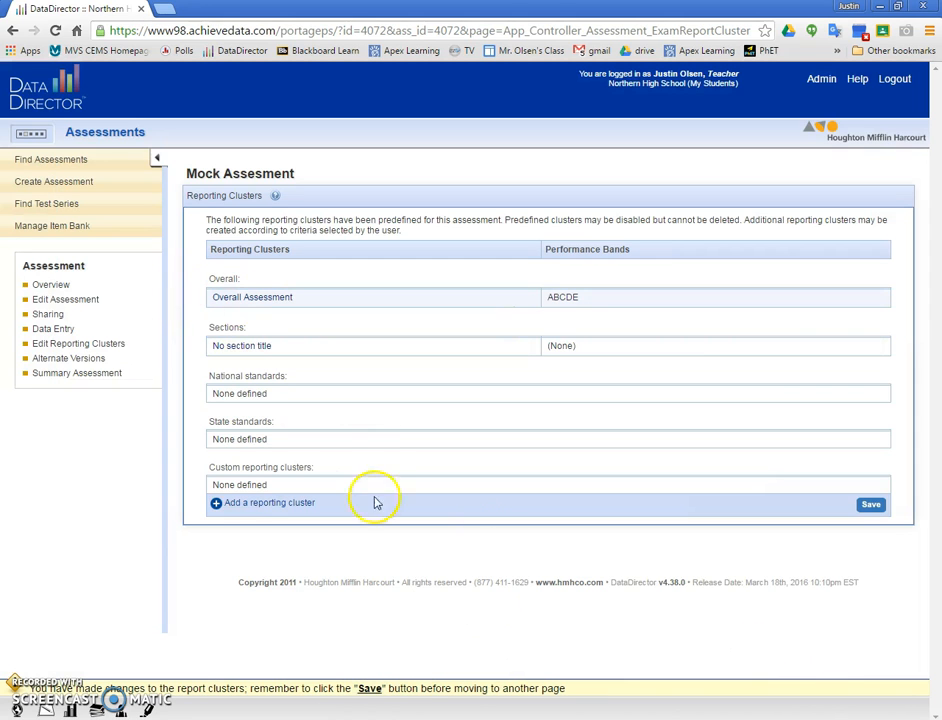
pyautogui.click(871, 504)
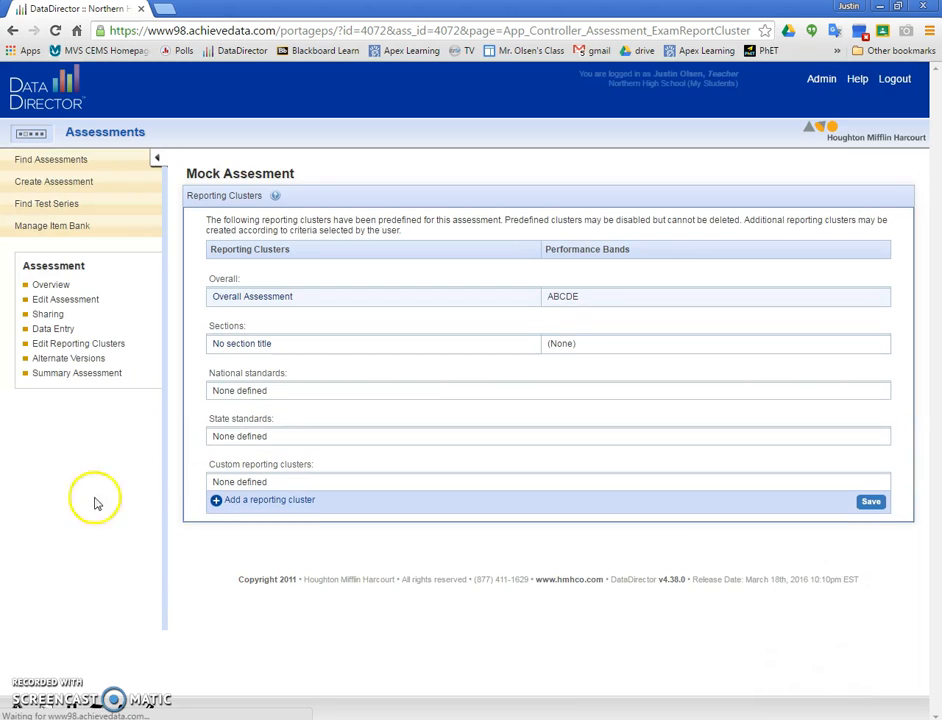
# - Return to the assessment overview and update the results for academic year 2015-2016, Semester 2
pyautogui.click(50, 286)
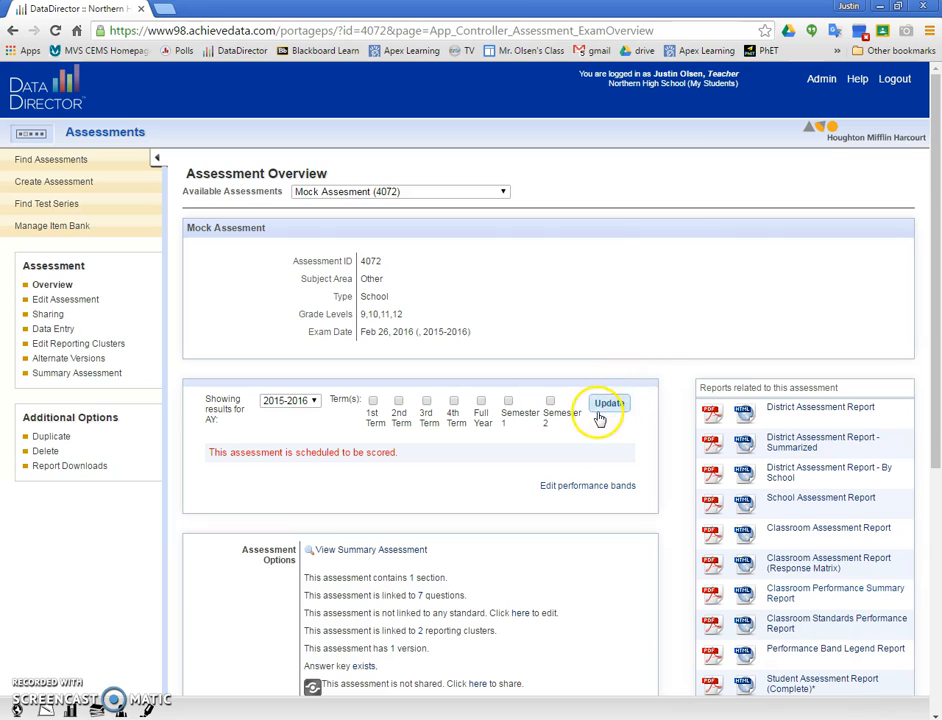
pyautogui.click(303, 404)
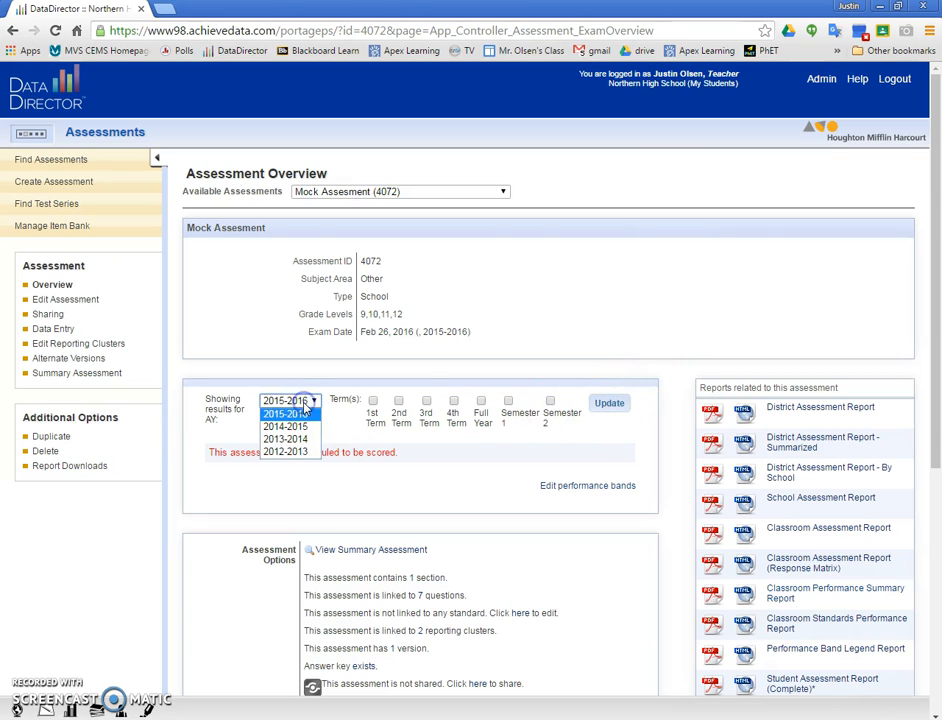
pyautogui.click(307, 453)
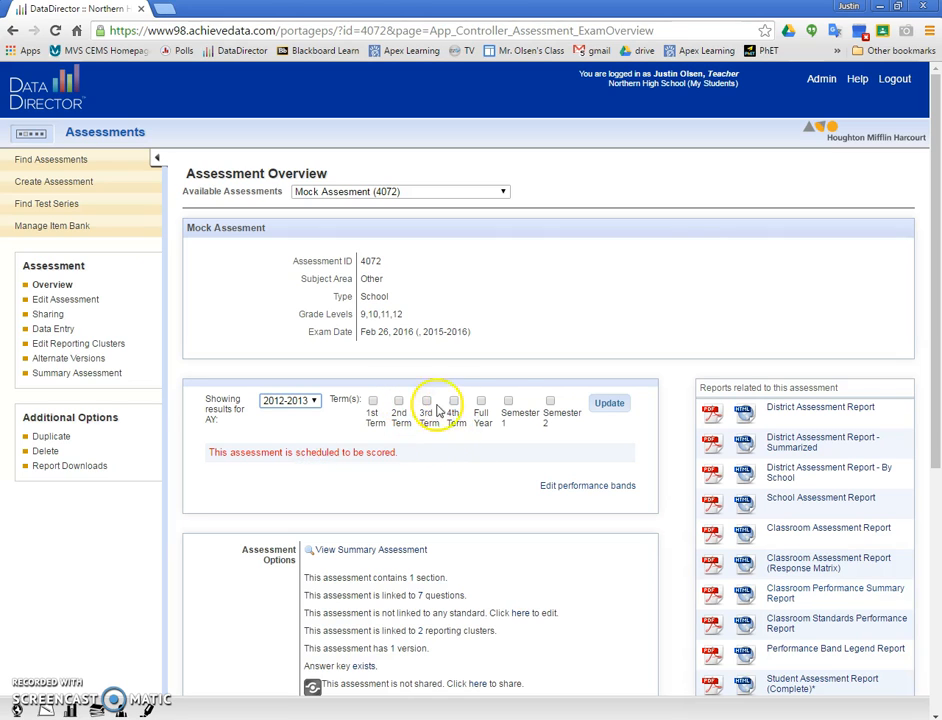
pyautogui.click(550, 401)
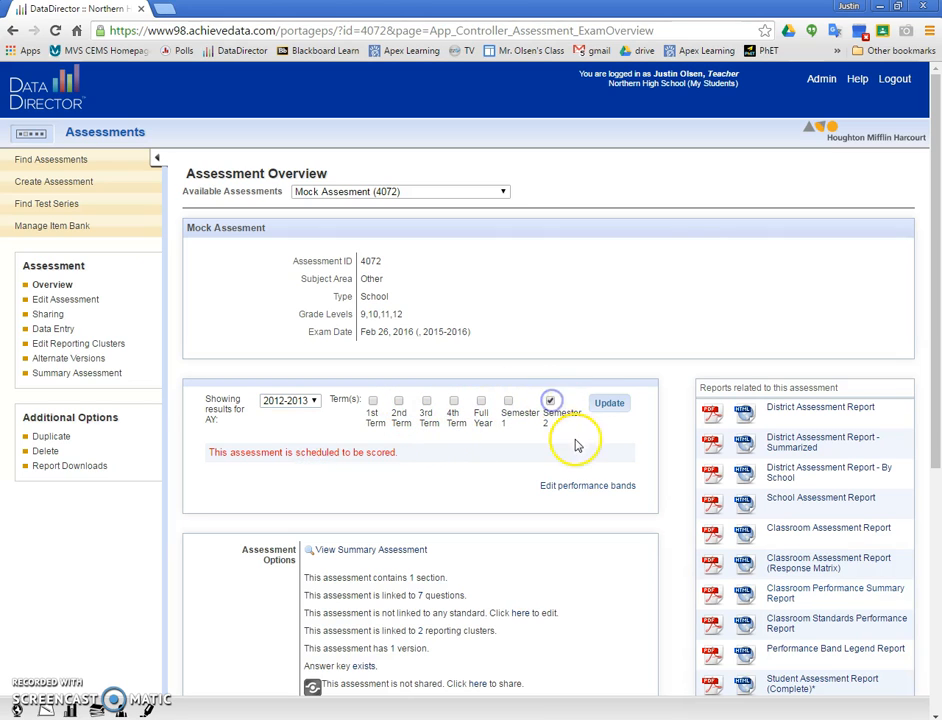
pyautogui.click(287, 401)
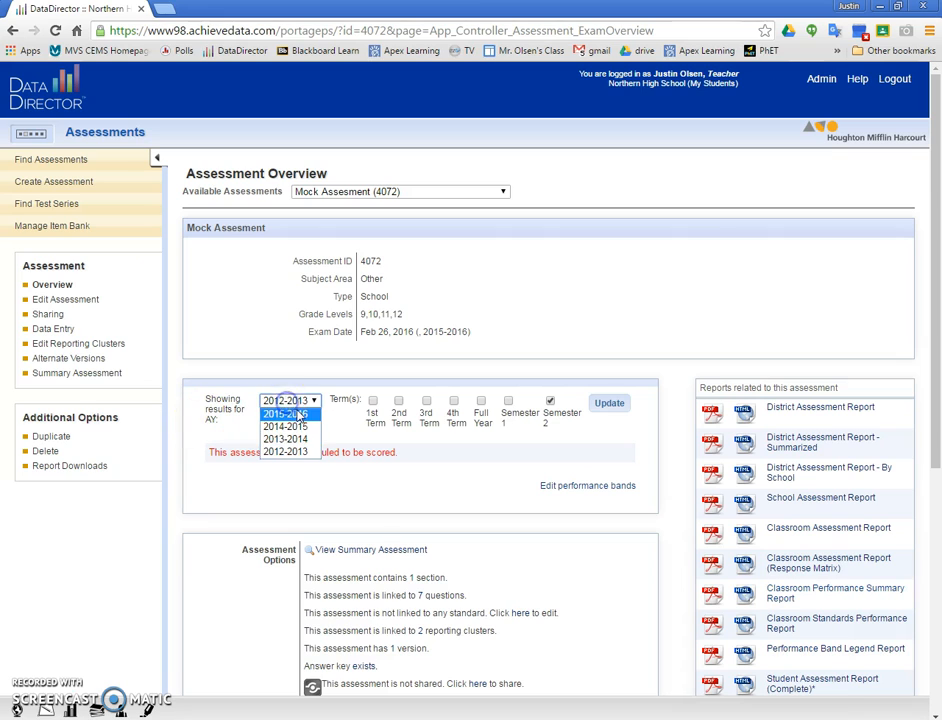
pyautogui.click(298, 414)
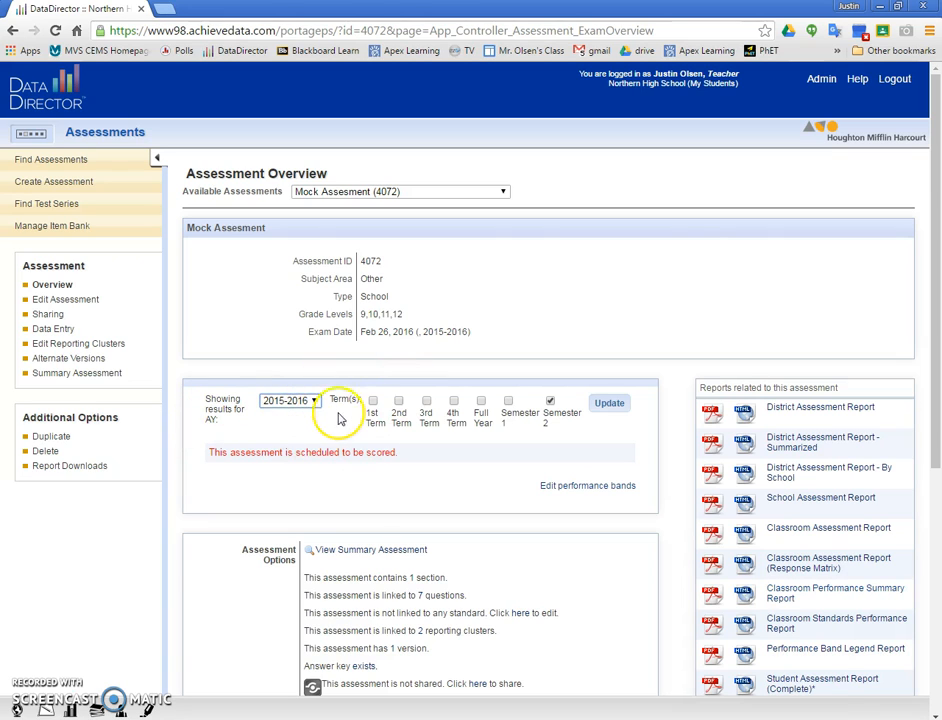
pyautogui.click(611, 404)
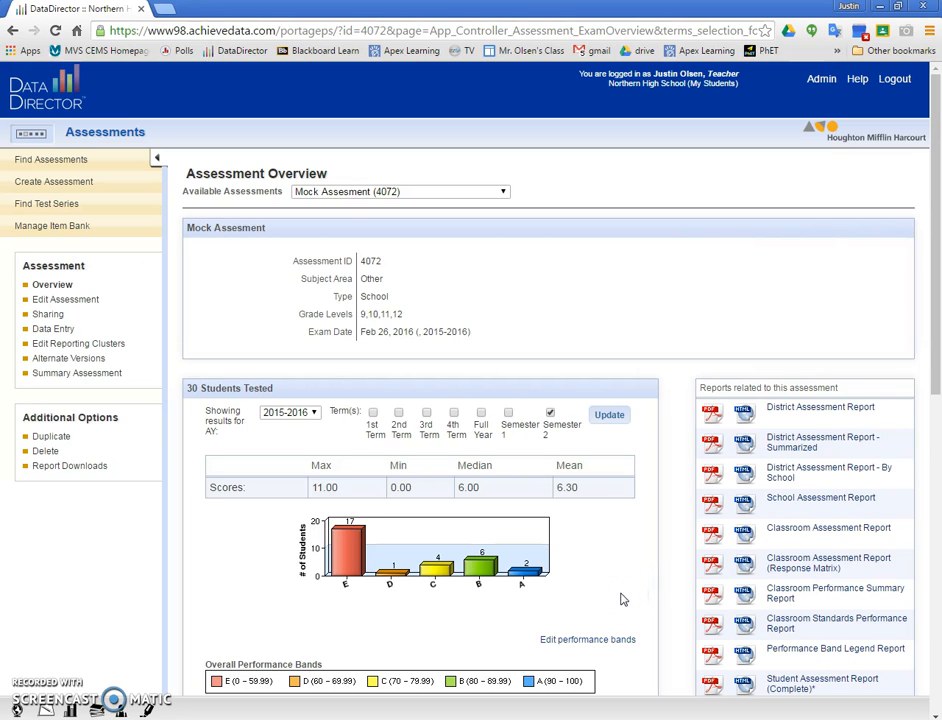
# - Open the HTML version of the Classroom Performance Summary Report and review the students' scores
pyautogui.click(750, 595)
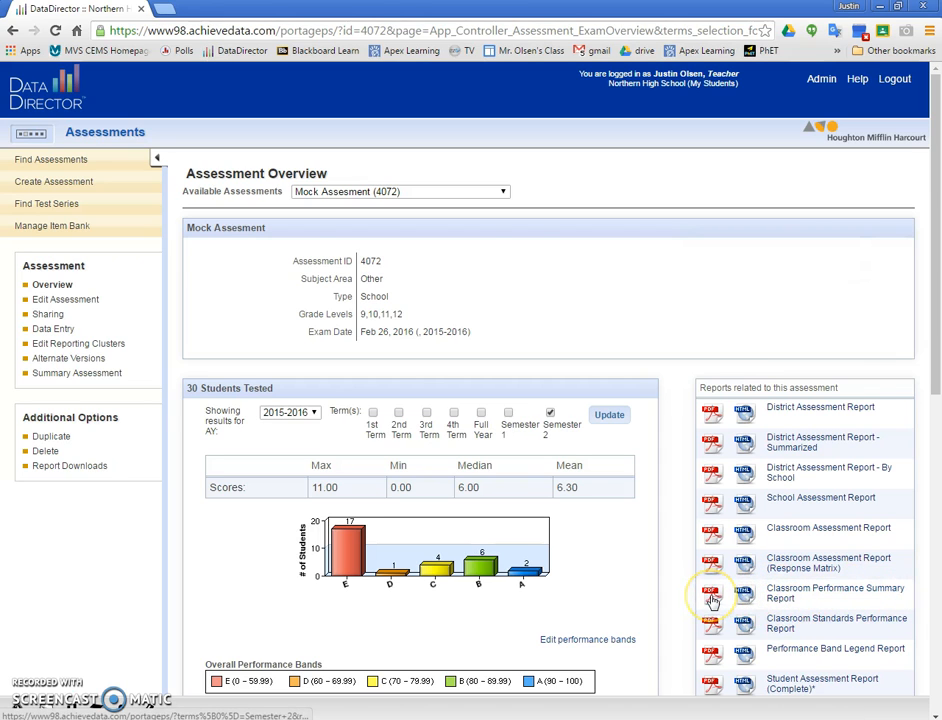
pyautogui.click(750, 598)
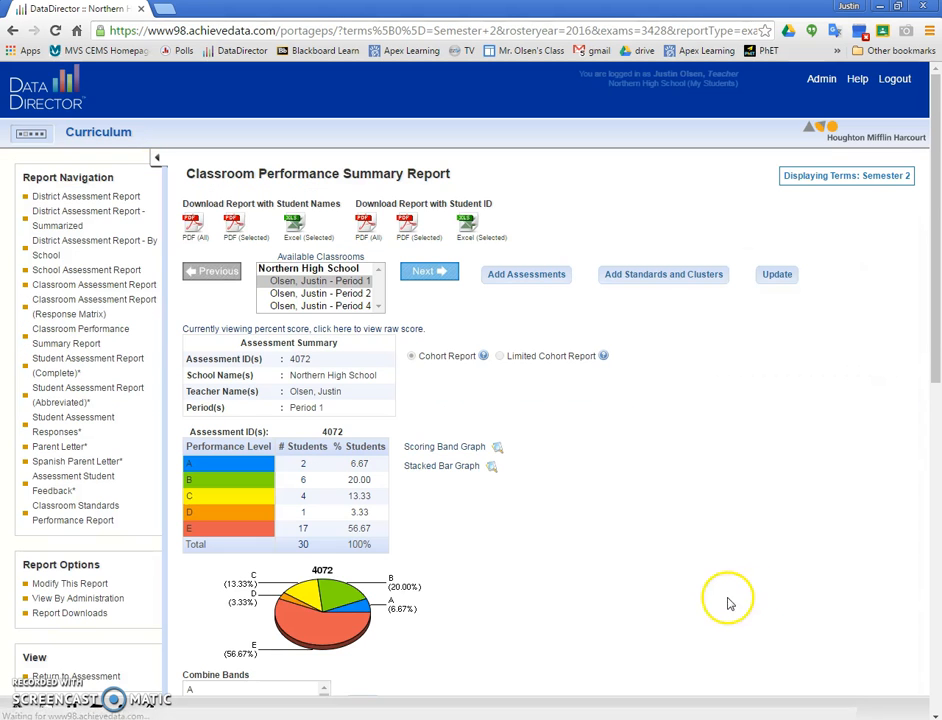
pyautogui.scroll(-5, 505, 444)
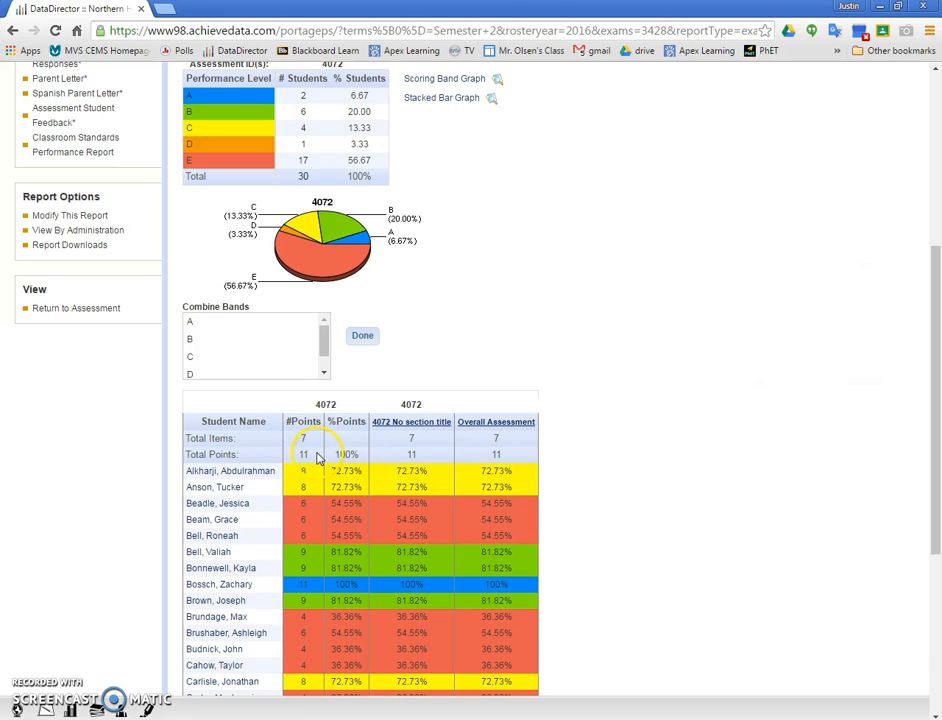
pyautogui.scroll(-1, 303, 460)
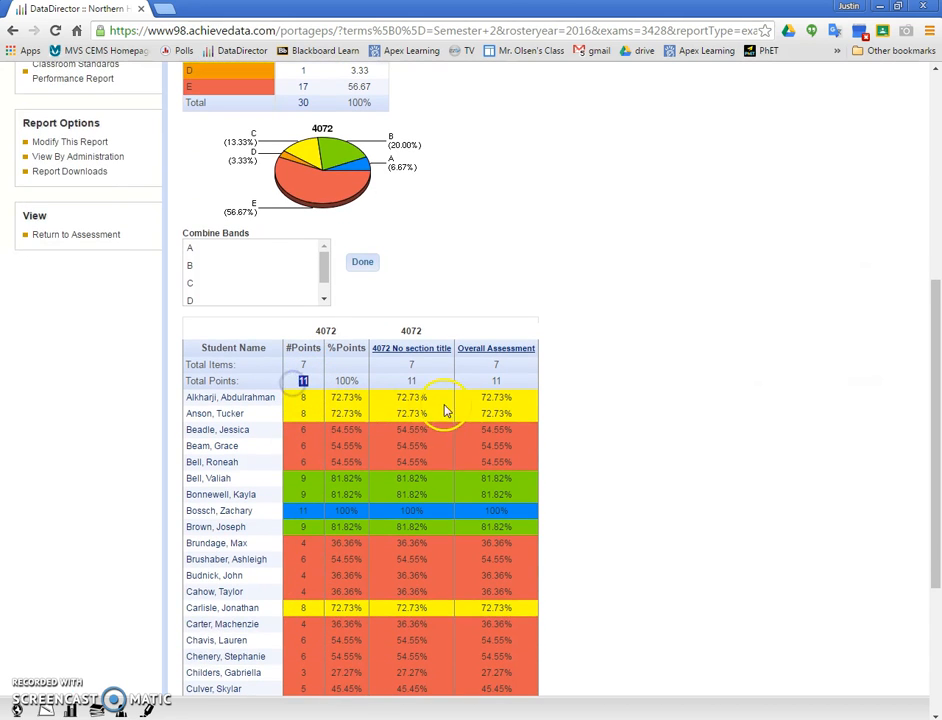
# - Examine the full list of student scores down to the class average, and switch the available classroom between Period 2 and Period 1, ending on Period 1
pyautogui.scroll(-2, 440, 380)
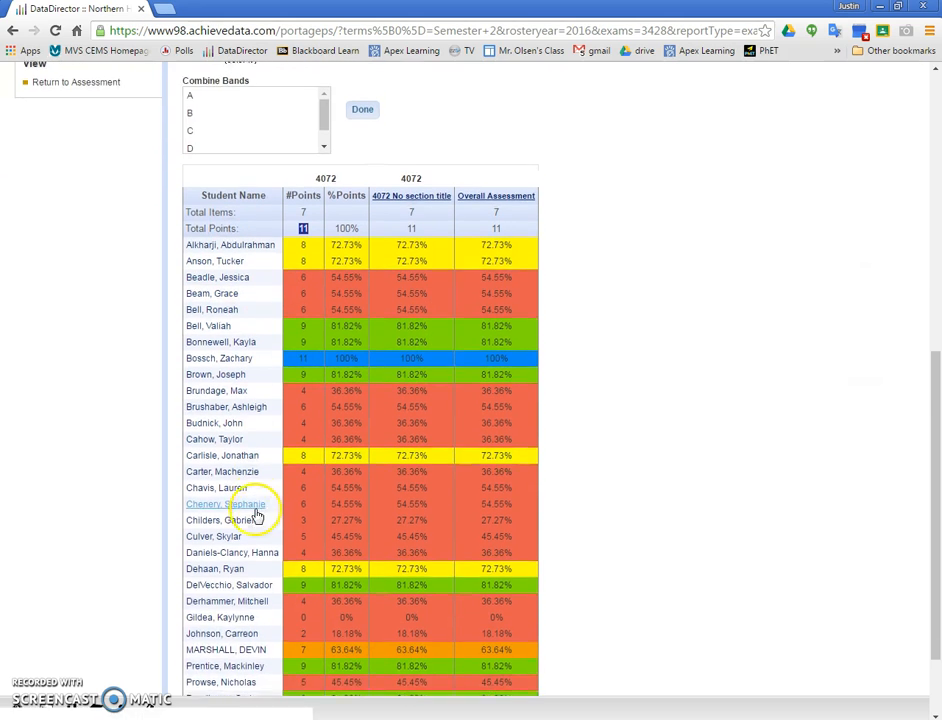
pyautogui.scroll(-2, 237, 470)
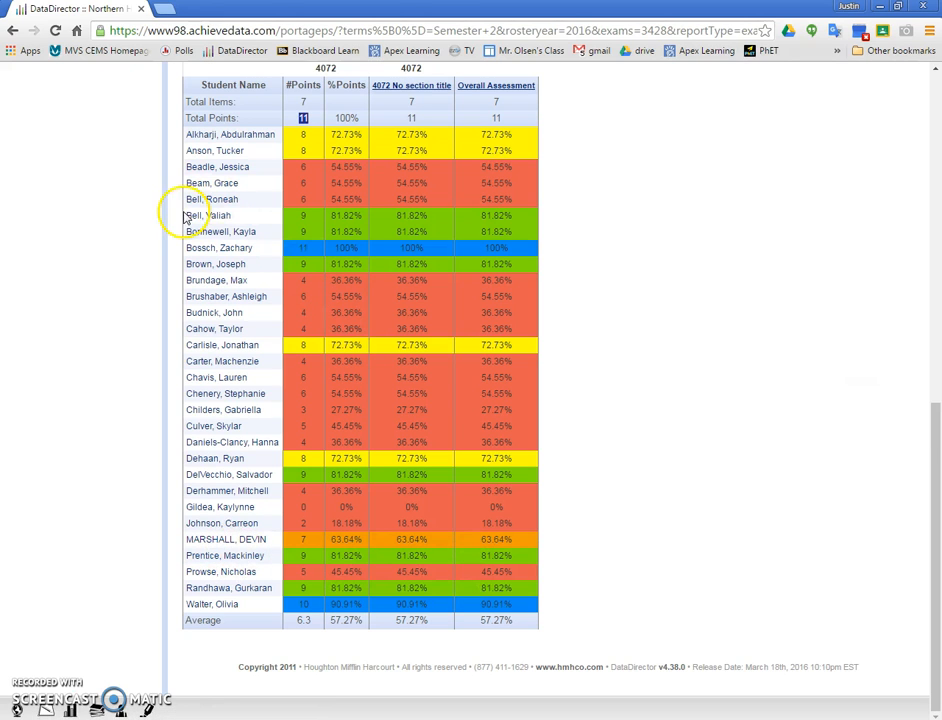
pyautogui.scroll(4, 278, 567)
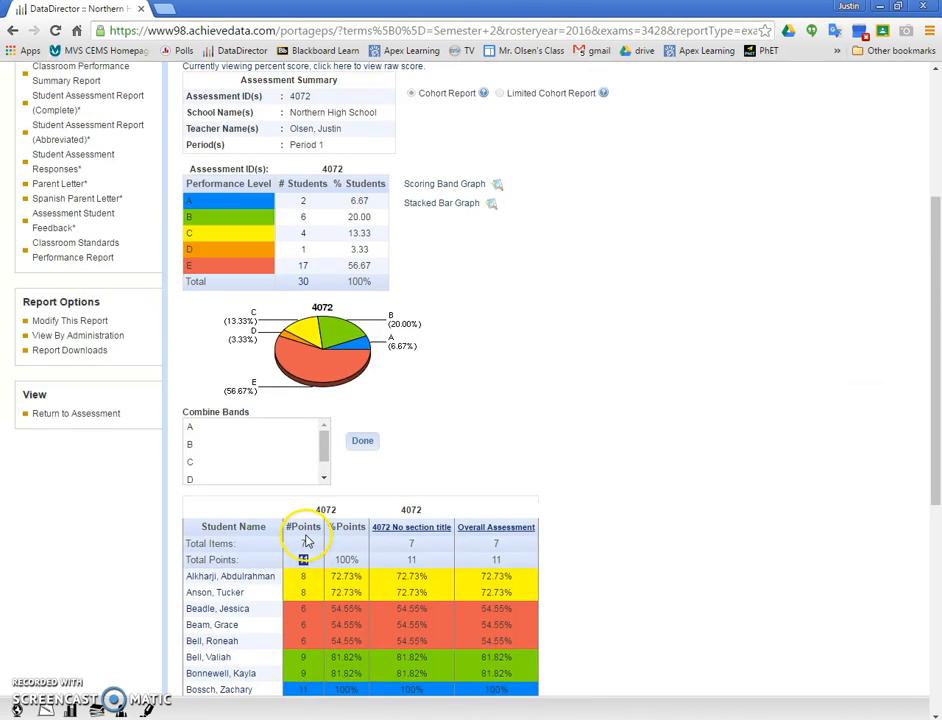
pyautogui.scroll(2, 310, 540)
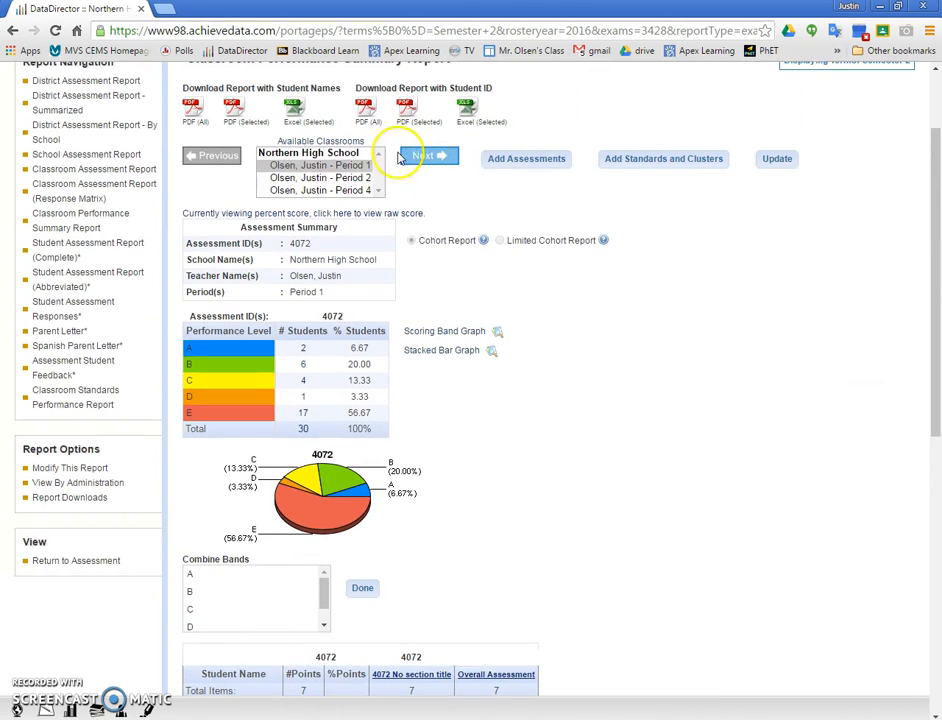
pyautogui.click(340, 178)
pyautogui.click(343, 166)
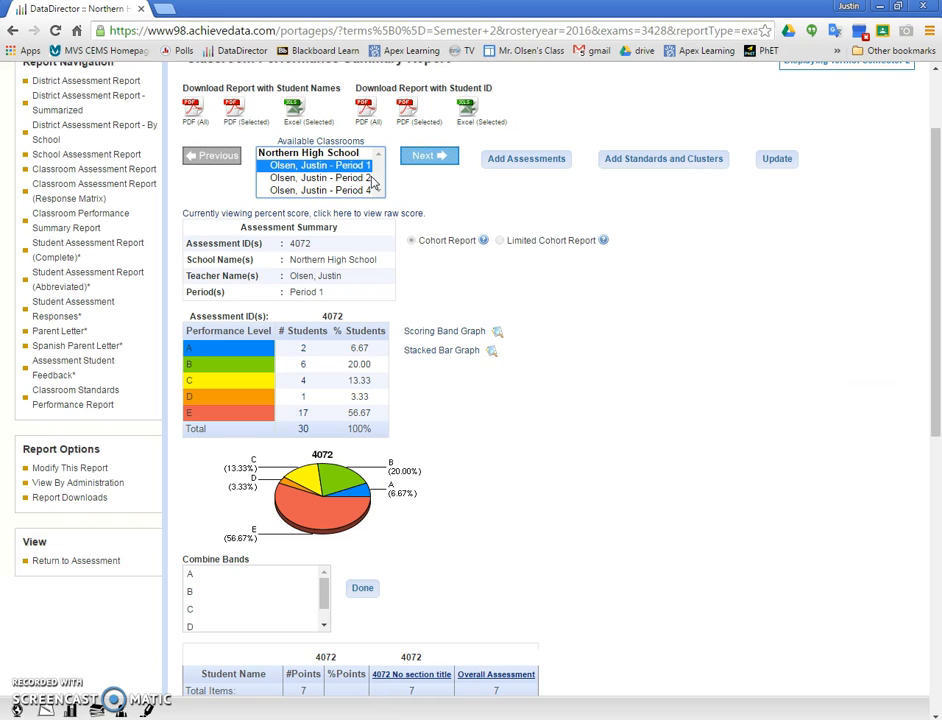
pyautogui.click(366, 178)
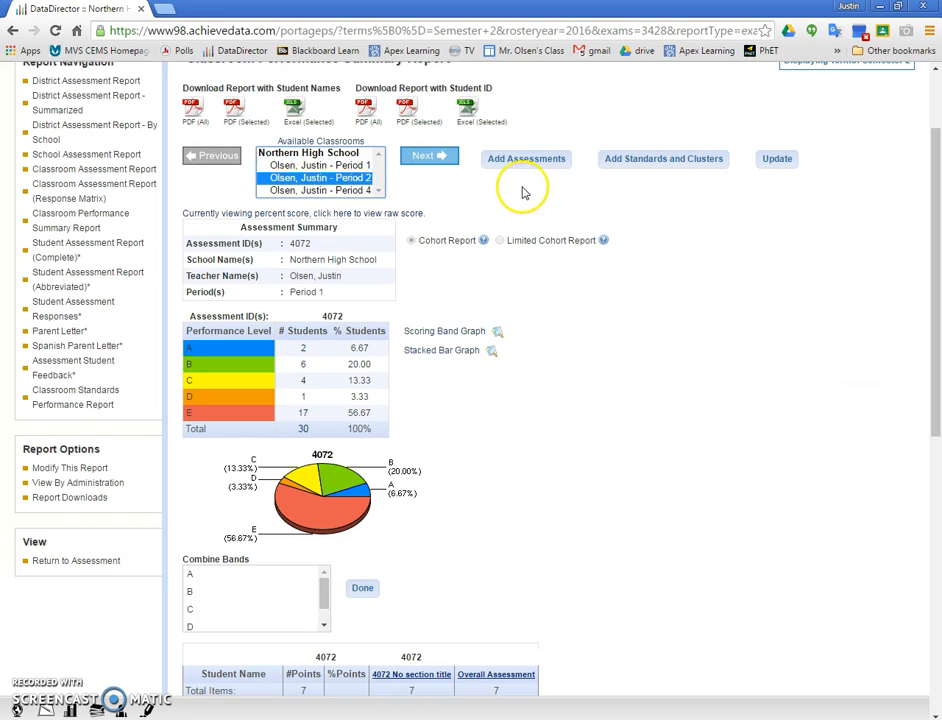
pyautogui.click(295, 165)
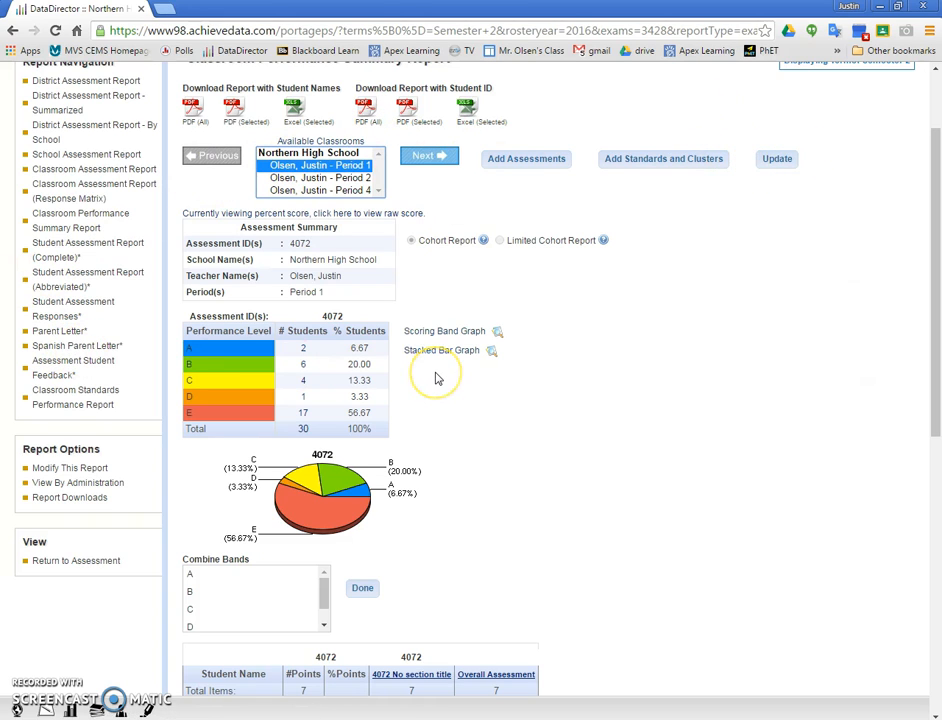
pyautogui.scroll(-6, 505, 366)
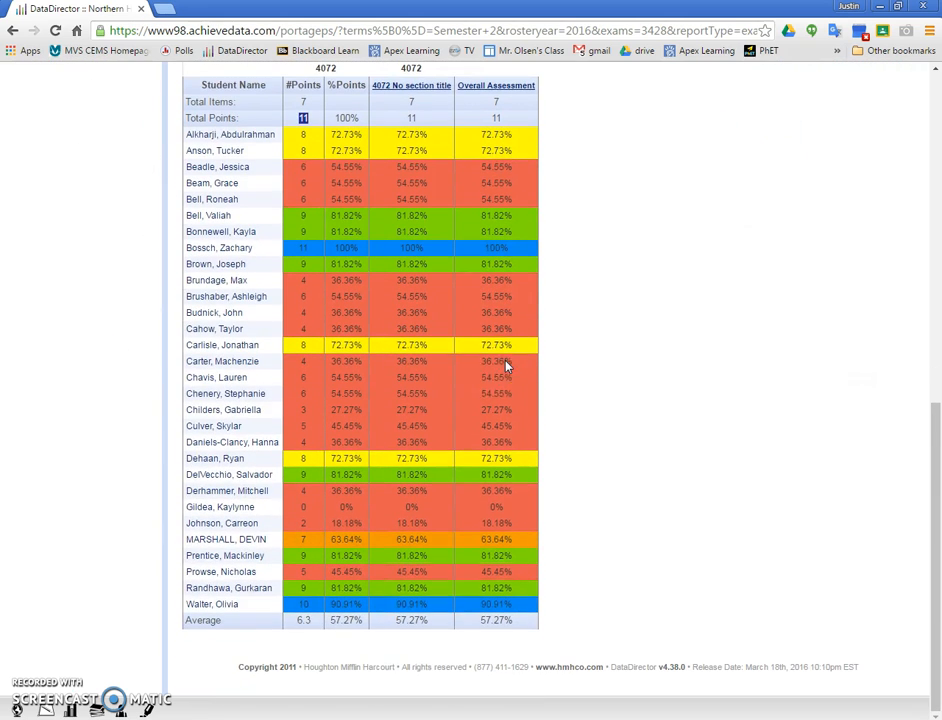